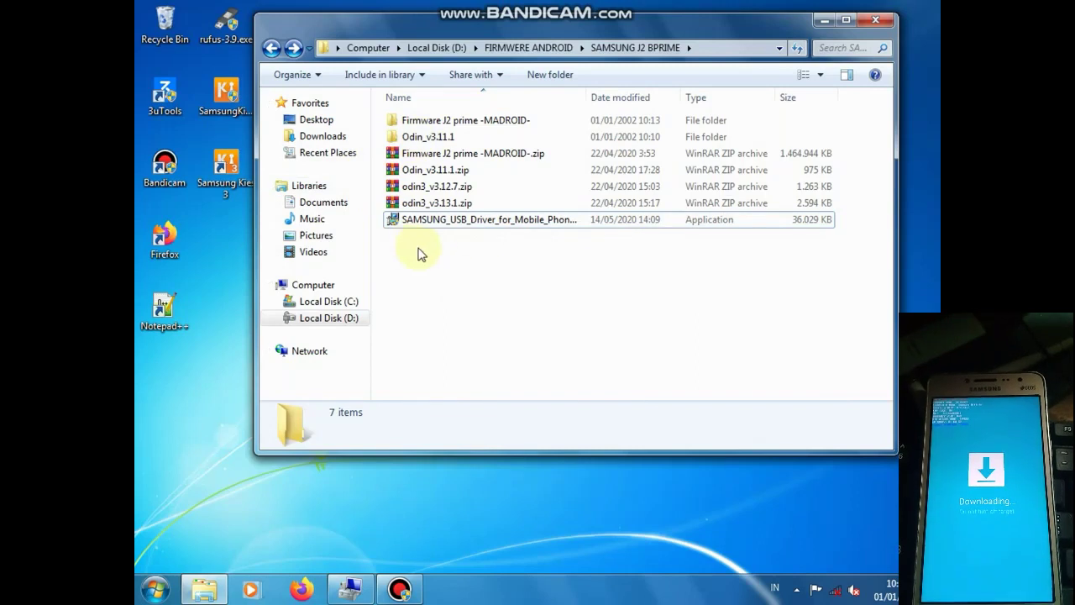
{"action": "right_click", "coordinate": [477, 223]}
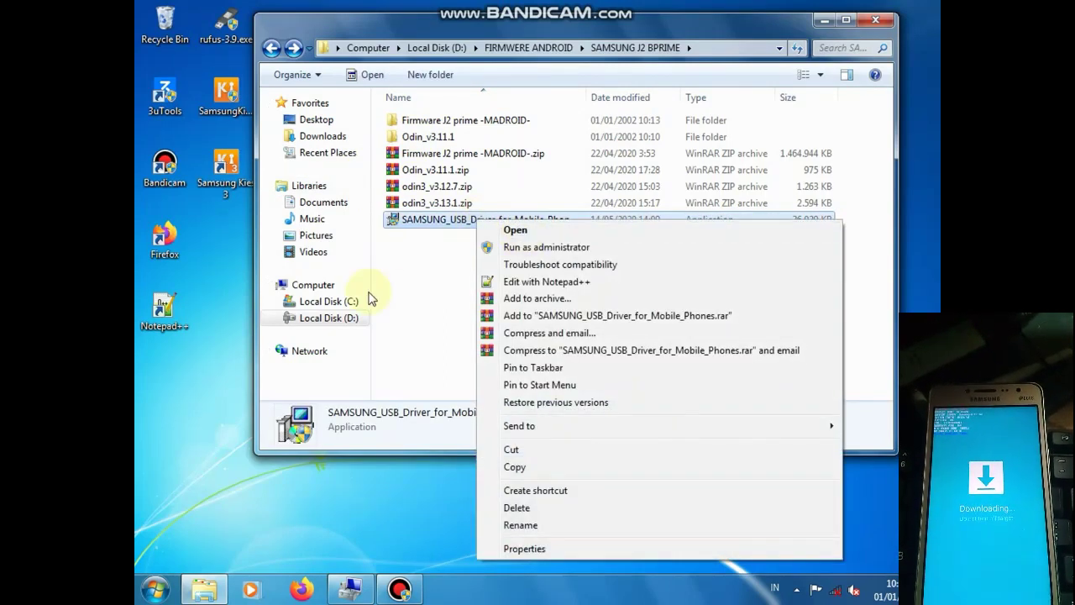
{"action": "left_click", "coordinate": [408, 283]}
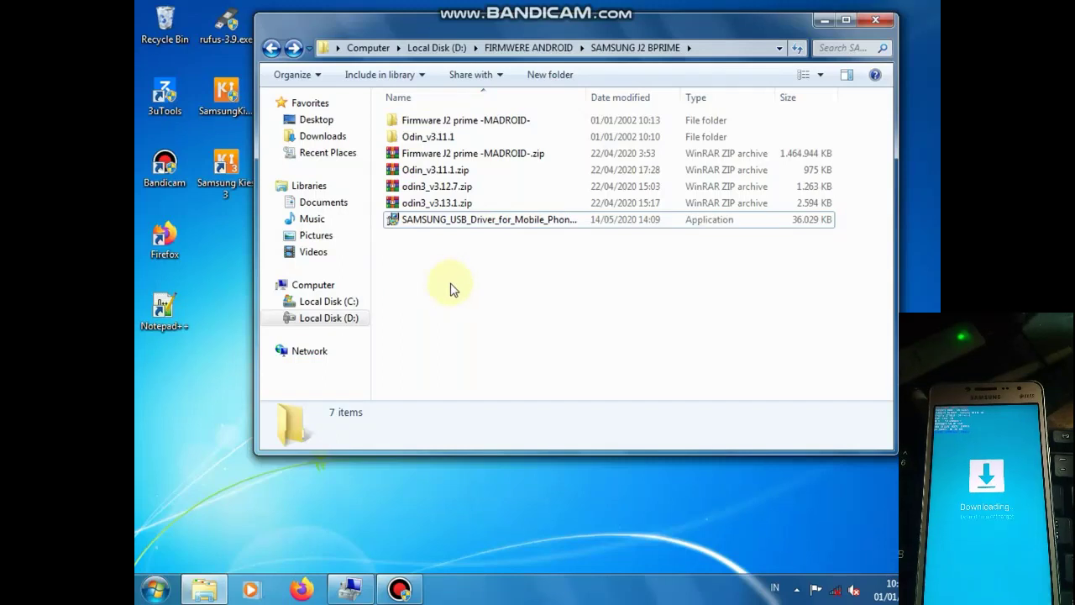
Step: Run Odin3_v3.11.1.exe as administrator from the odin3_v3.11.1 folder inside Odin_v3.11.1, and reposition the Odin3 window
{"action": "left_click", "coordinate": [421, 139]}
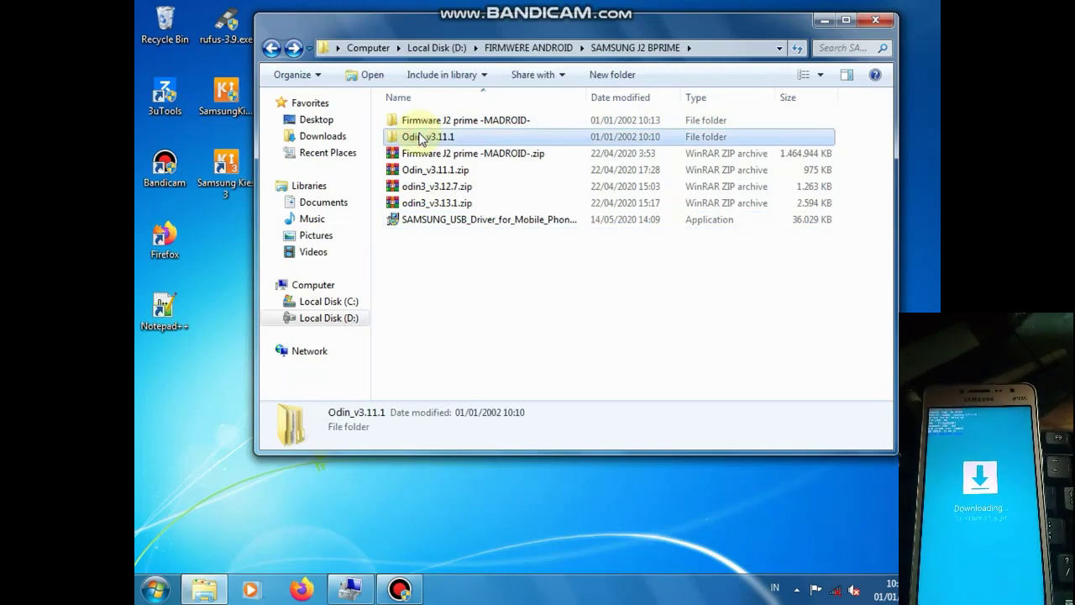
{"action": "double_click", "coordinate": [422, 139]}
{"action": "double_click", "coordinate": [425, 121]}
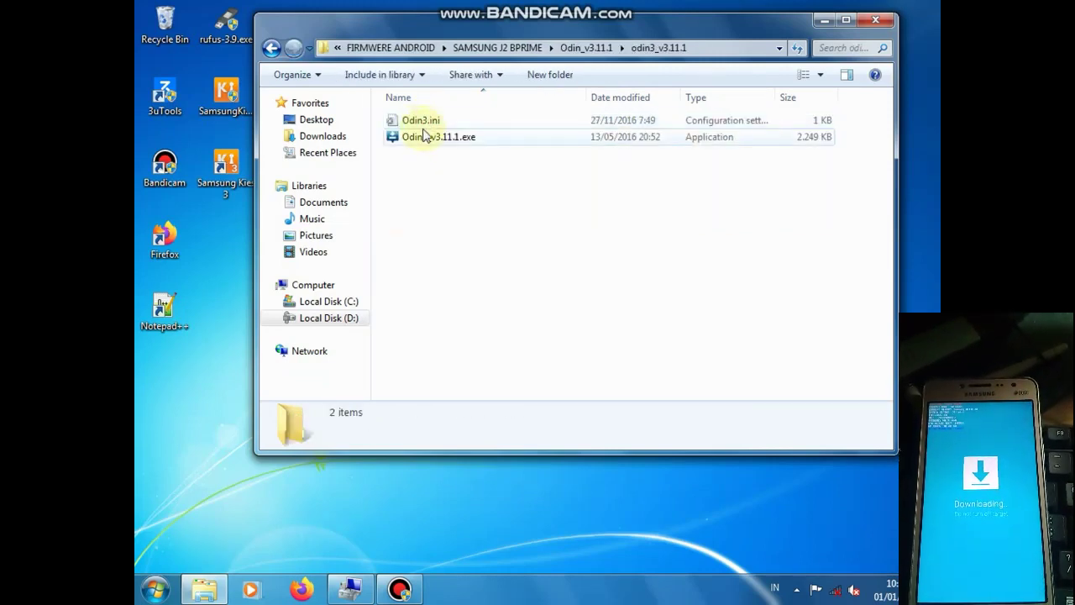
{"action": "right_click", "coordinate": [425, 137]}
{"action": "left_click", "coordinate": [453, 161]}
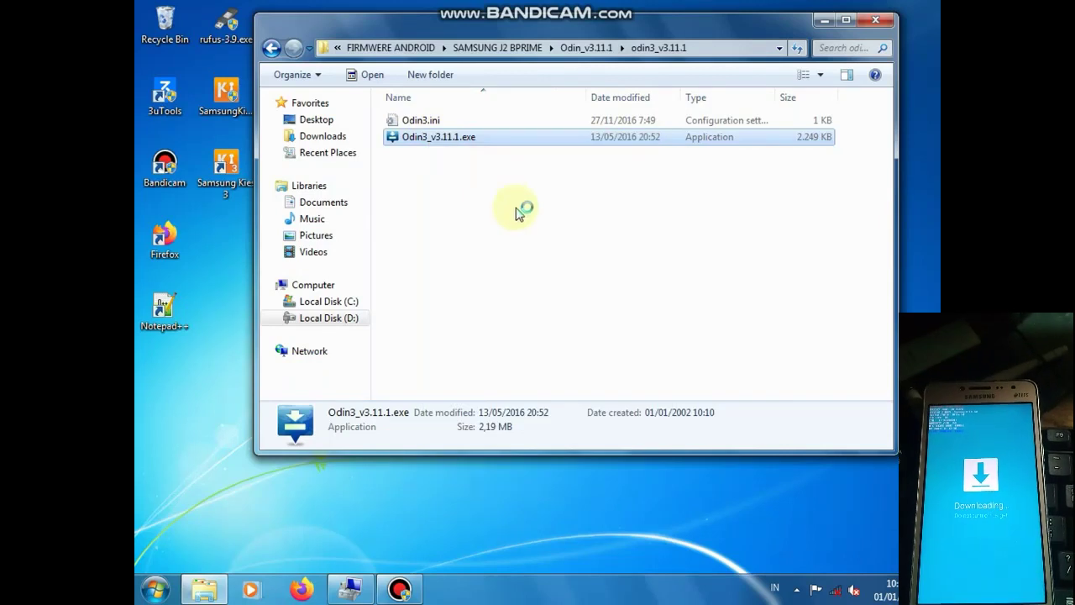
{"action": "left_click", "coordinate": [642, 293]}
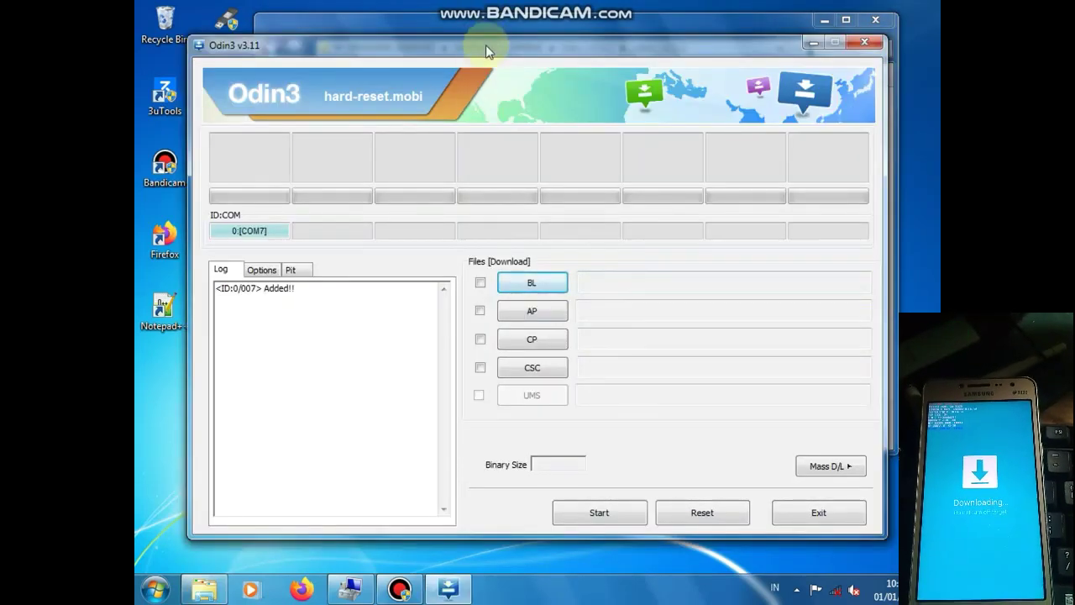
{"action": "left_click_drag", "start_coordinate": [486, 44], "coordinate": [498, 21]}
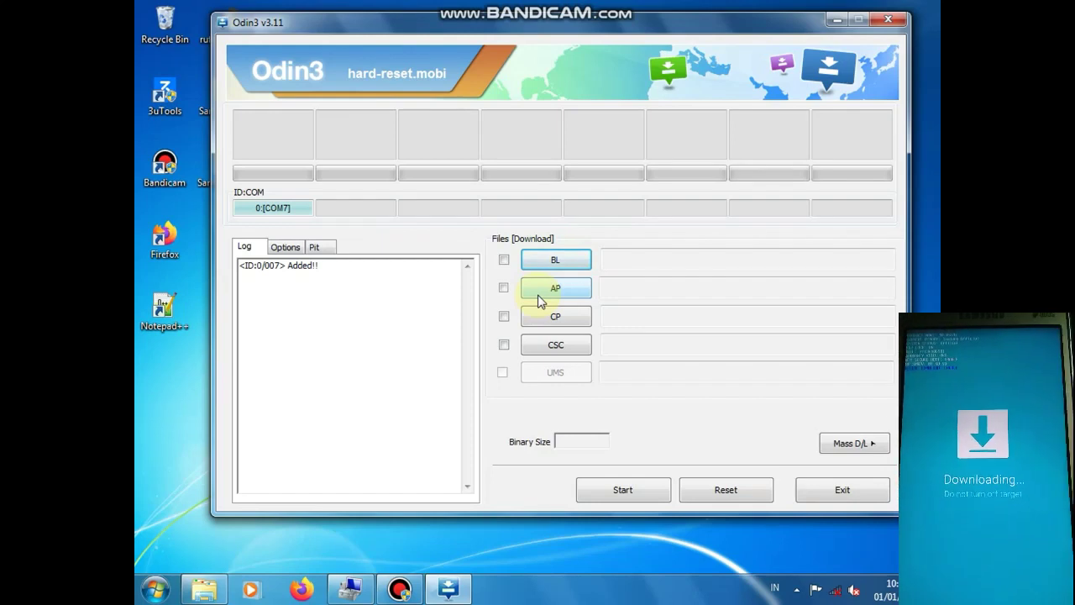
Step: Load the AP_G532GDXS1ARF3 file into the AP slot from D:, FIRMWERE ANDROID, SAMSUNG J2 BPRIME, Firmware J2 prime -MADROID-
{"action": "left_click", "coordinate": [585, 292]}
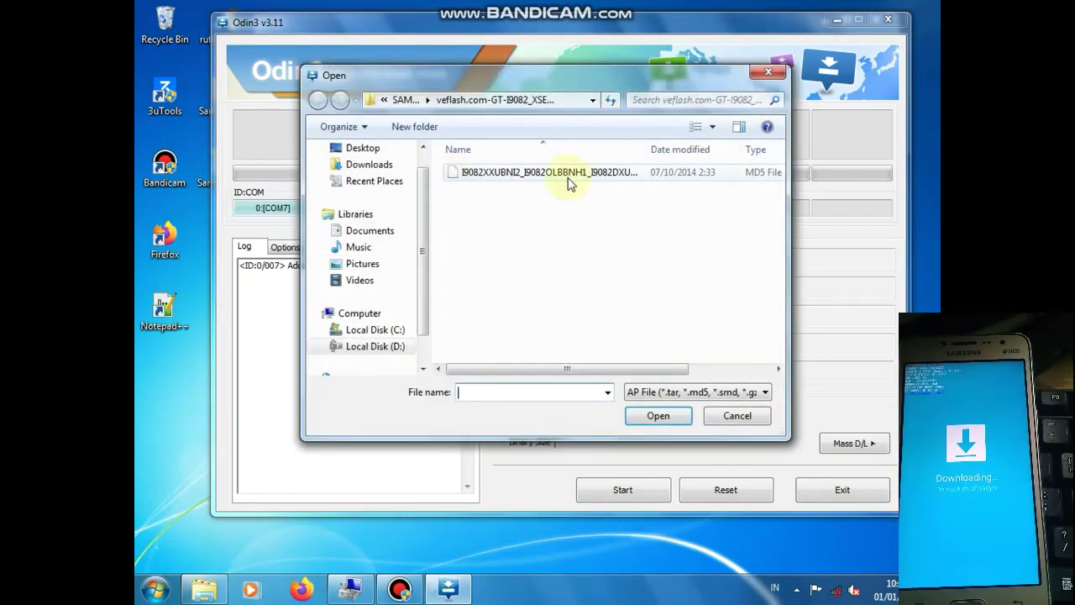
{"action": "left_click", "coordinate": [393, 350]}
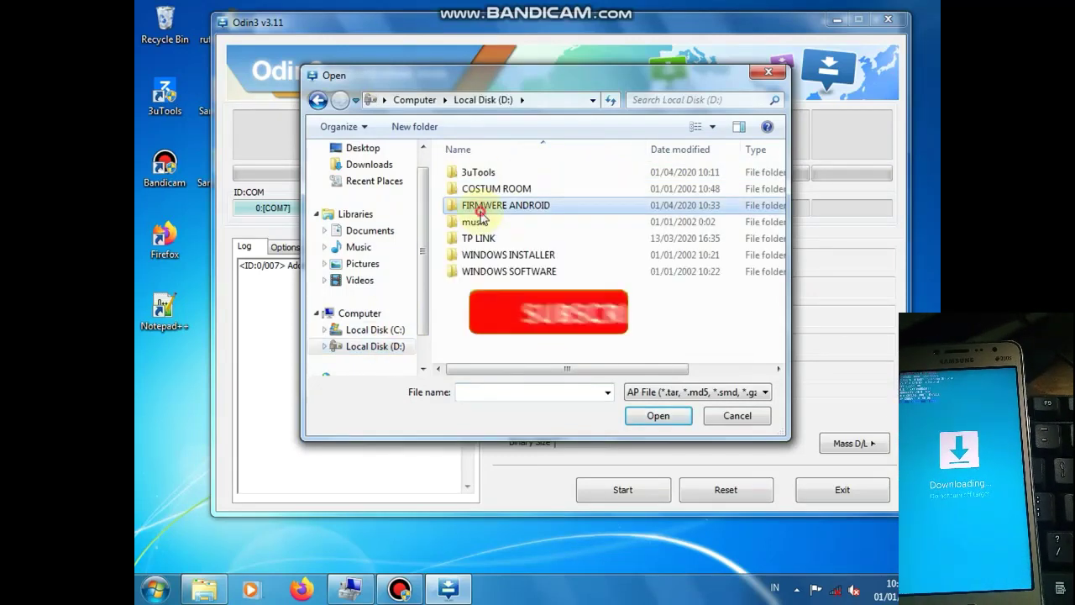
{"action": "double_click", "coordinate": [475, 208]}
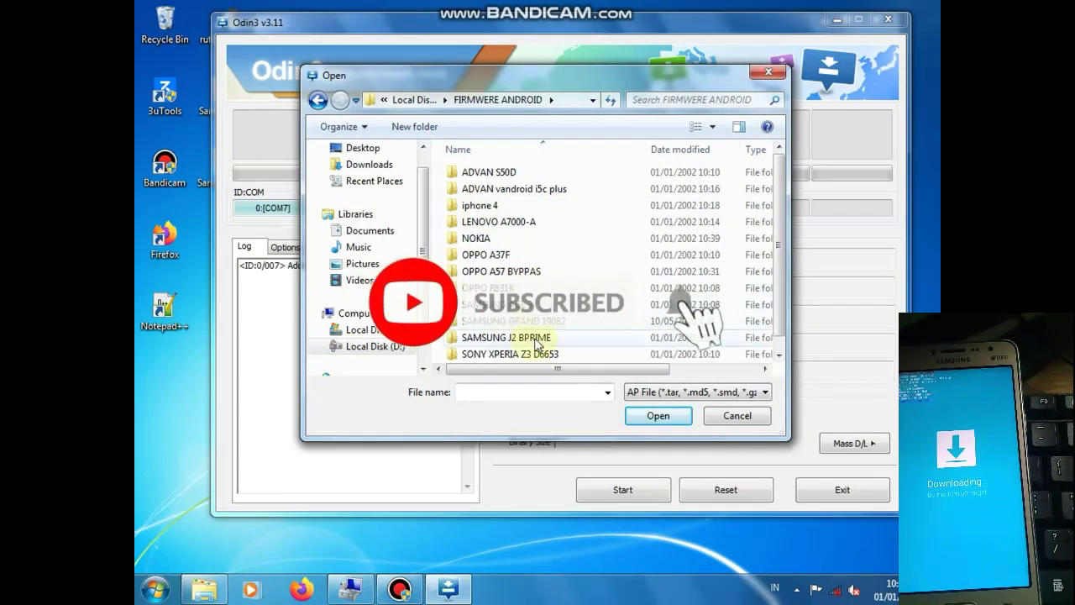
{"action": "double_click", "coordinate": [521, 337]}
{"action": "double_click", "coordinate": [499, 172]}
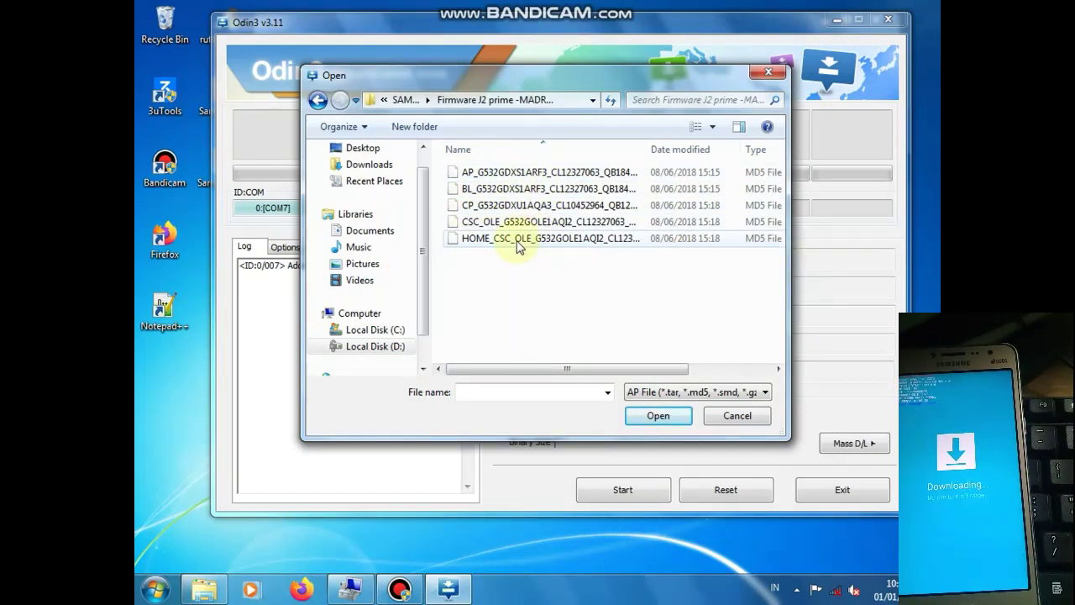
{"action": "left_click_drag", "start_coordinate": [531, 84], "coordinate": [522, 202]}
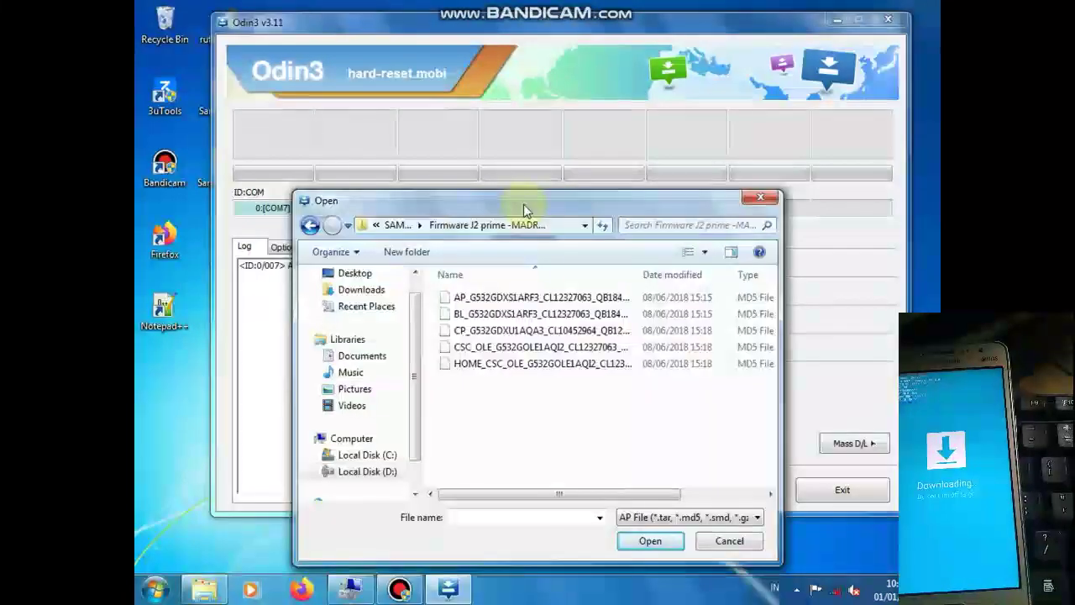
{"action": "double_click", "coordinate": [496, 296]}
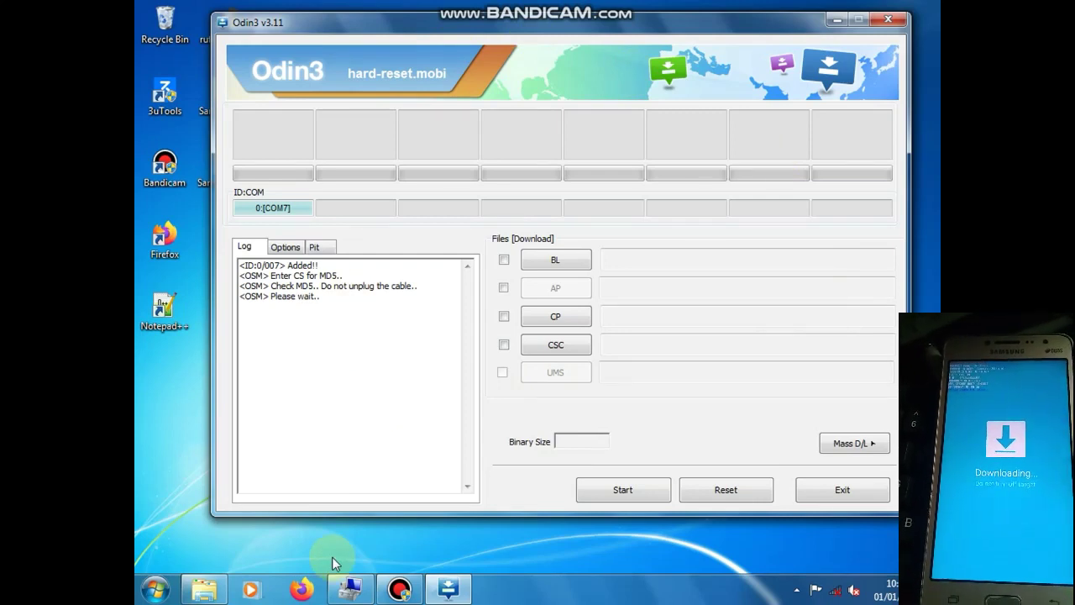
{"action": "right_click", "coordinate": [384, 395]}
{"action": "left_click", "coordinate": [393, 400]}
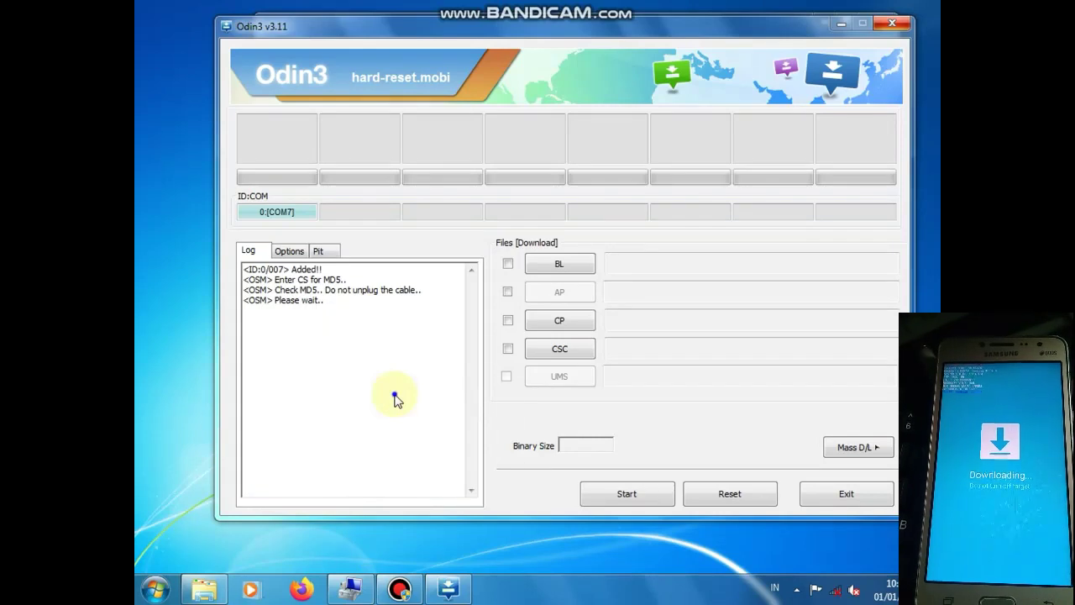
{"action": "right_click", "coordinate": [373, 536]}
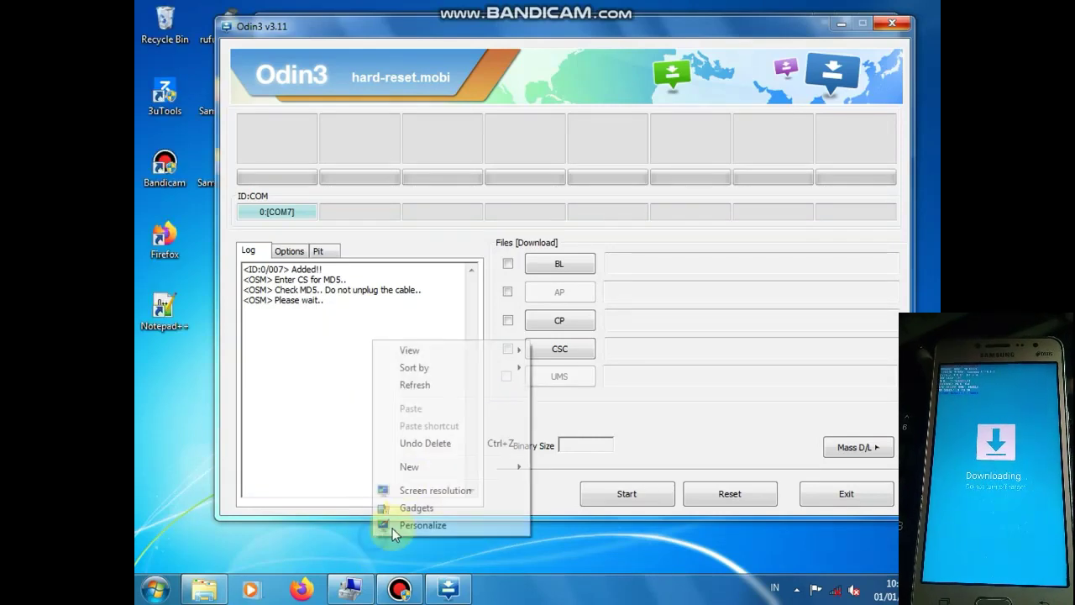
{"action": "left_click", "coordinate": [418, 387]}
{"action": "right_click", "coordinate": [171, 484]}
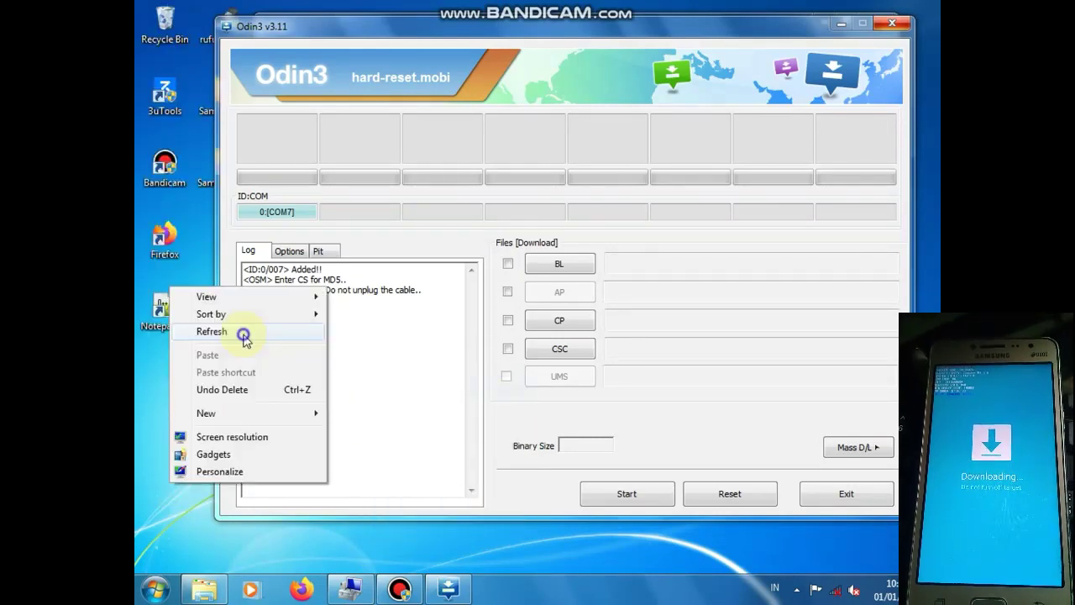
{"action": "left_click", "coordinate": [243, 333]}
{"action": "right_click", "coordinate": [214, 539]}
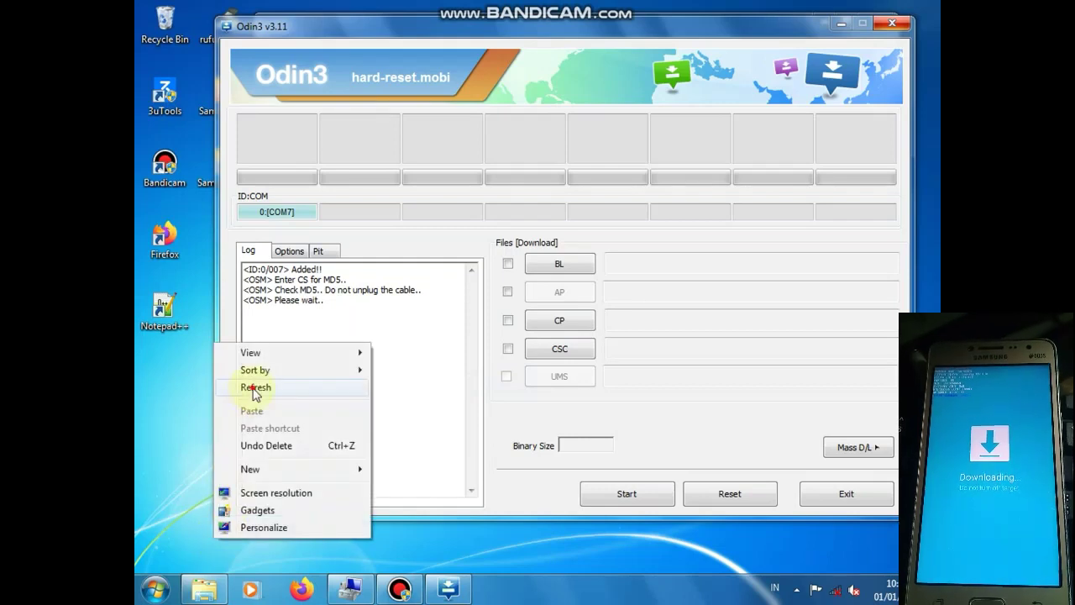
{"action": "left_click", "coordinate": [256, 387]}
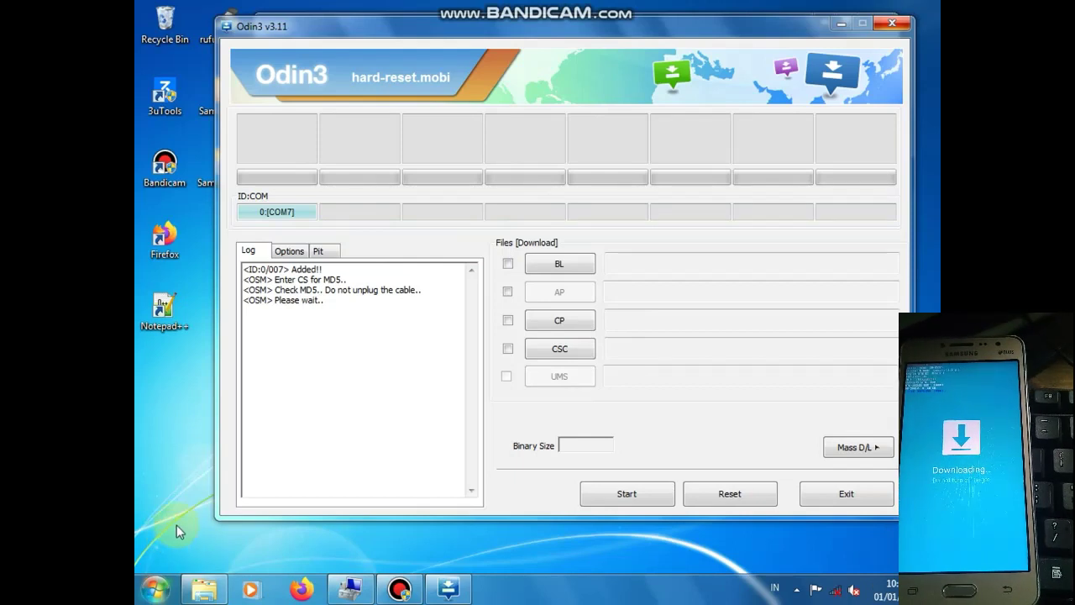
{"action": "right_click", "coordinate": [186, 307]}
{"action": "left_click", "coordinate": [242, 353]}
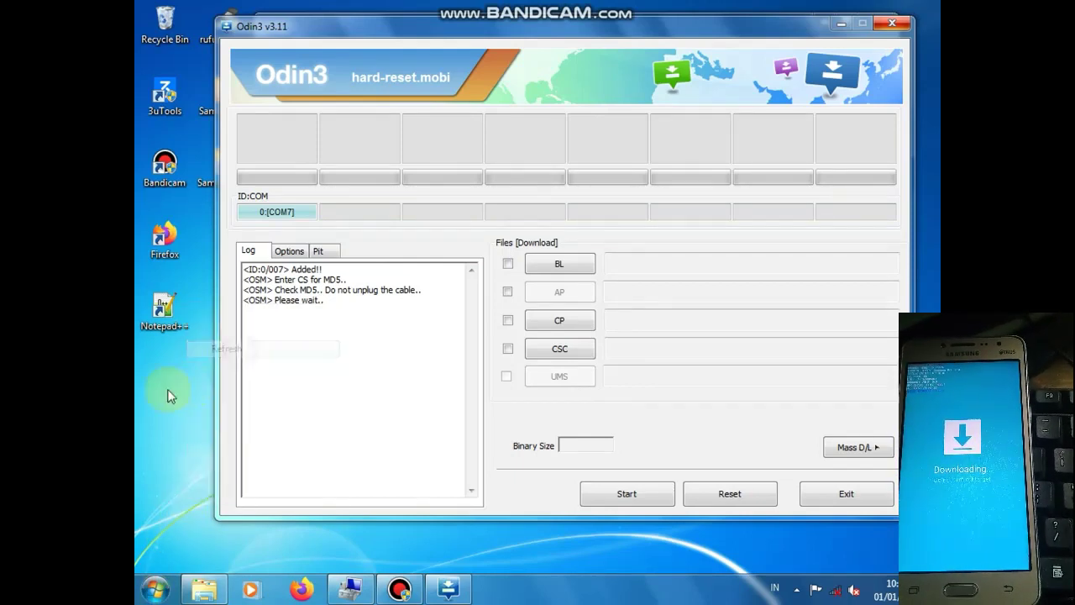
{"action": "right_click", "coordinate": [166, 384]}
{"action": "left_click", "coordinate": [250, 236]}
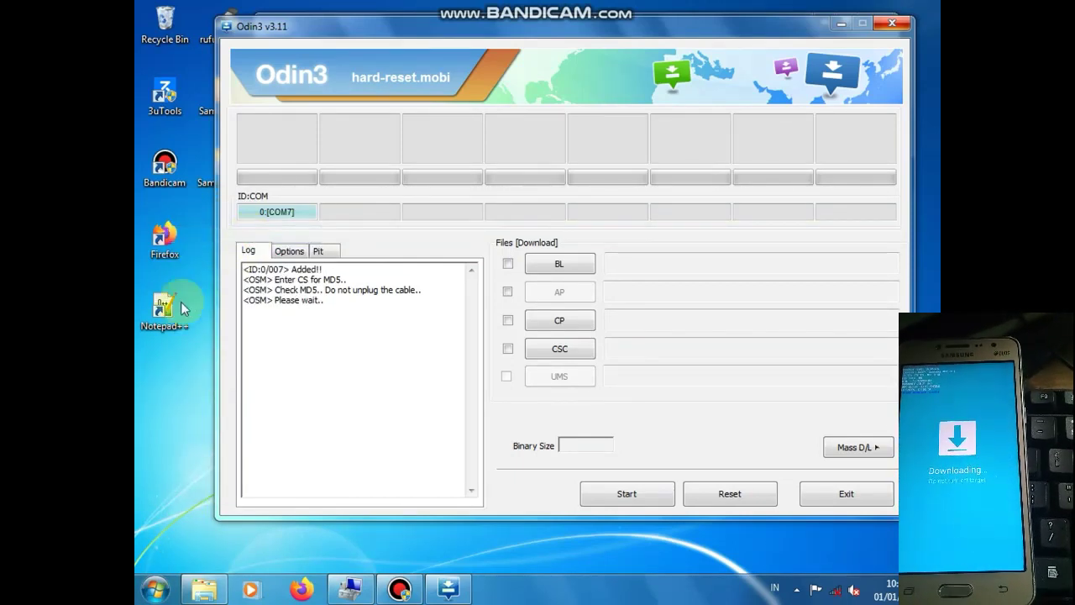
{"action": "right_click", "coordinate": [168, 428]}
{"action": "left_click", "coordinate": [180, 279]}
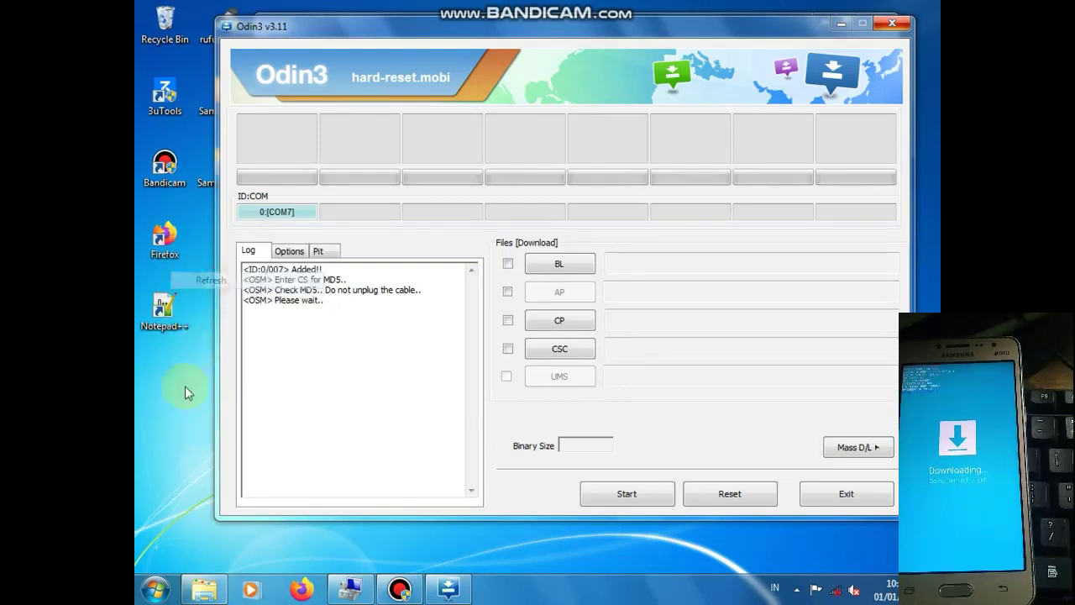
{"action": "right_click", "coordinate": [174, 451]}
{"action": "left_click", "coordinate": [231, 298]}
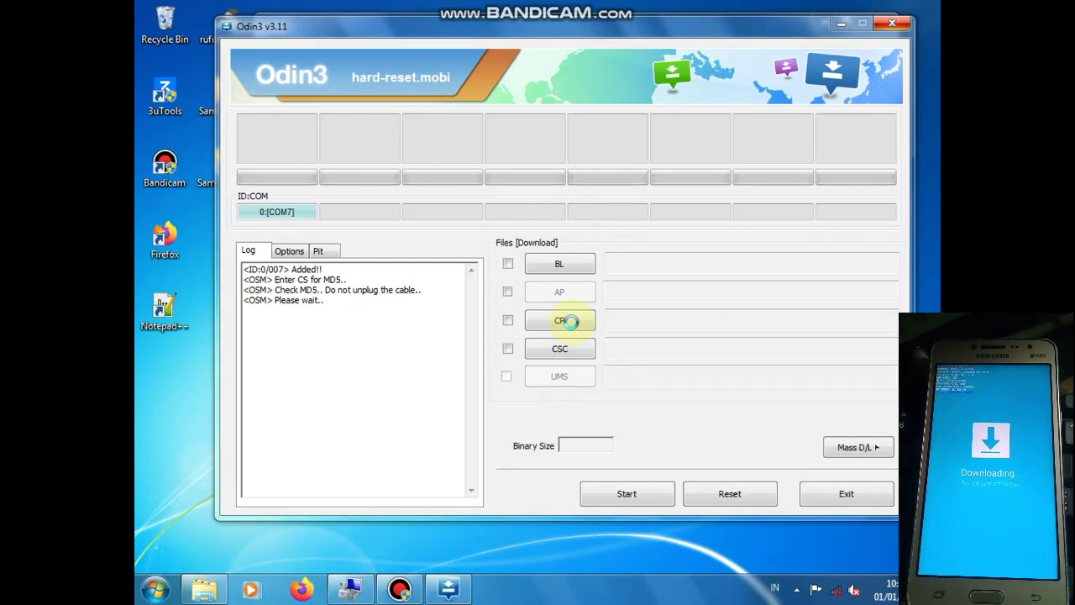
{"action": "right_click", "coordinate": [189, 415]}
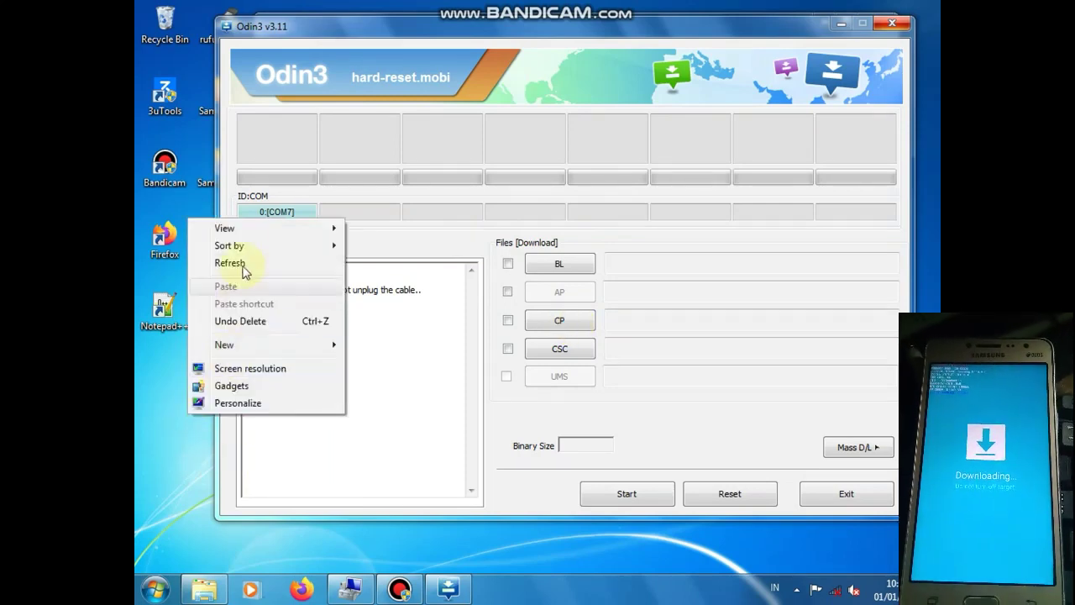
{"action": "left_click", "coordinate": [242, 266]}
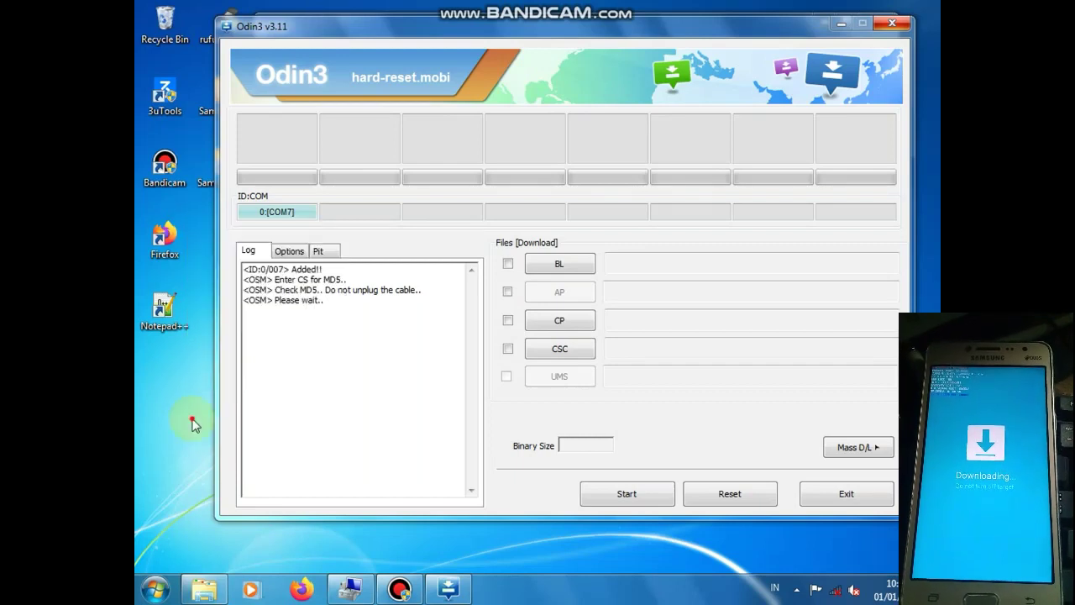
{"action": "right_click", "coordinate": [190, 422]}
{"action": "left_click", "coordinate": [249, 272]}
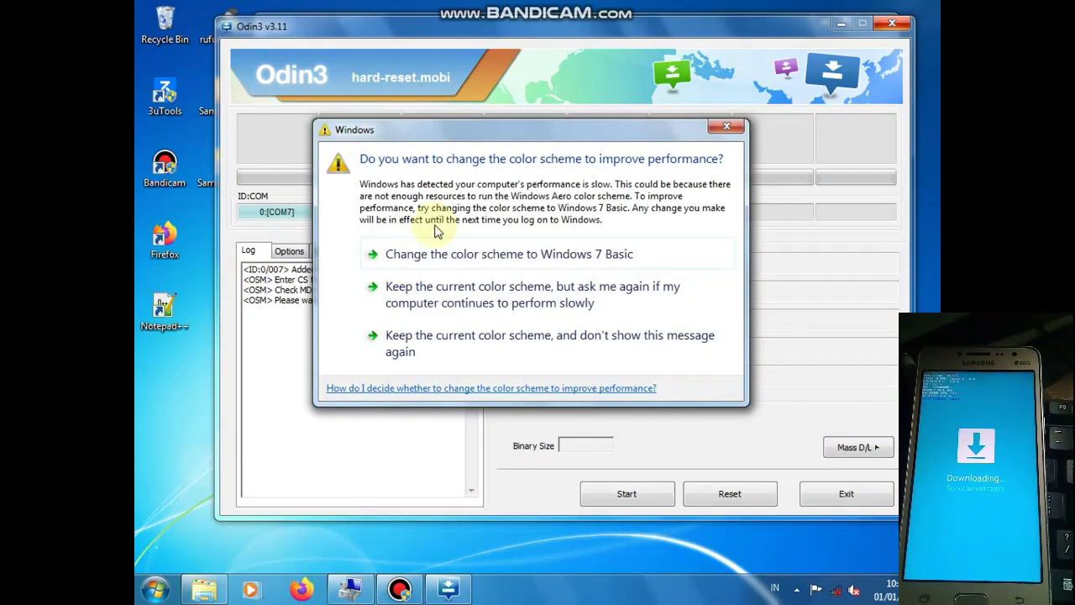
Step: Dismiss the Windows color scheme prompt and close the Personalization window
{"action": "left_click", "coordinate": [734, 127]}
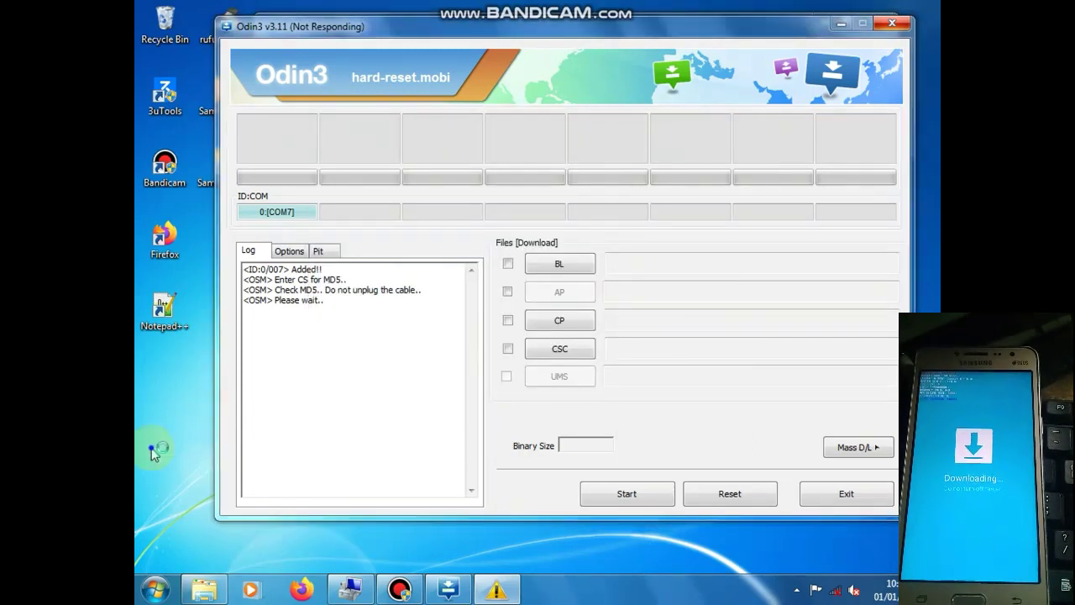
{"action": "right_click", "coordinate": [155, 248]}
{"action": "left_click", "coordinate": [212, 295]}
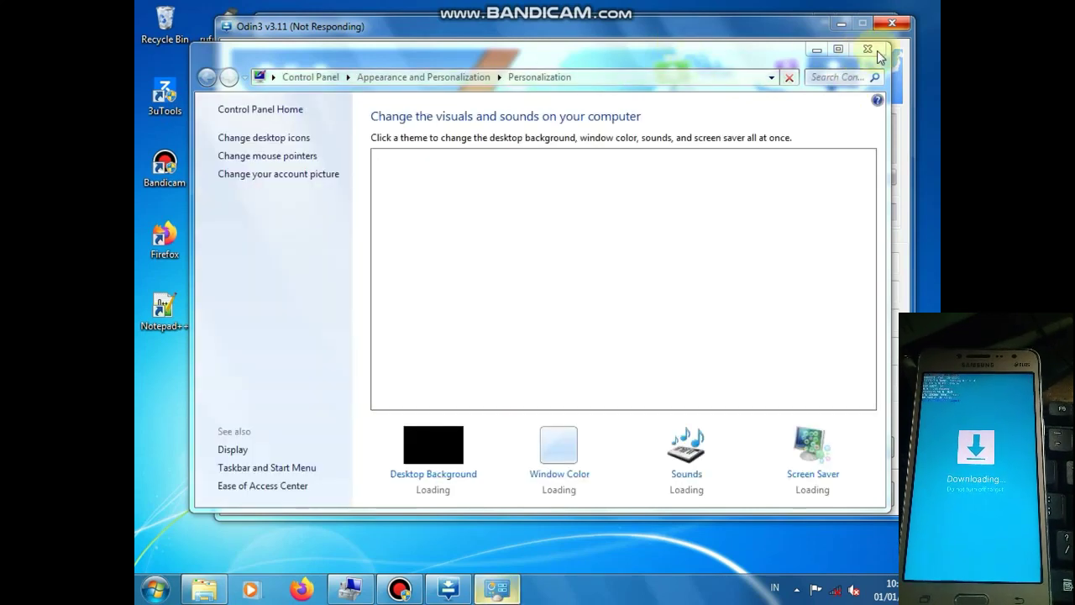
{"action": "left_click", "coordinate": [867, 49]}
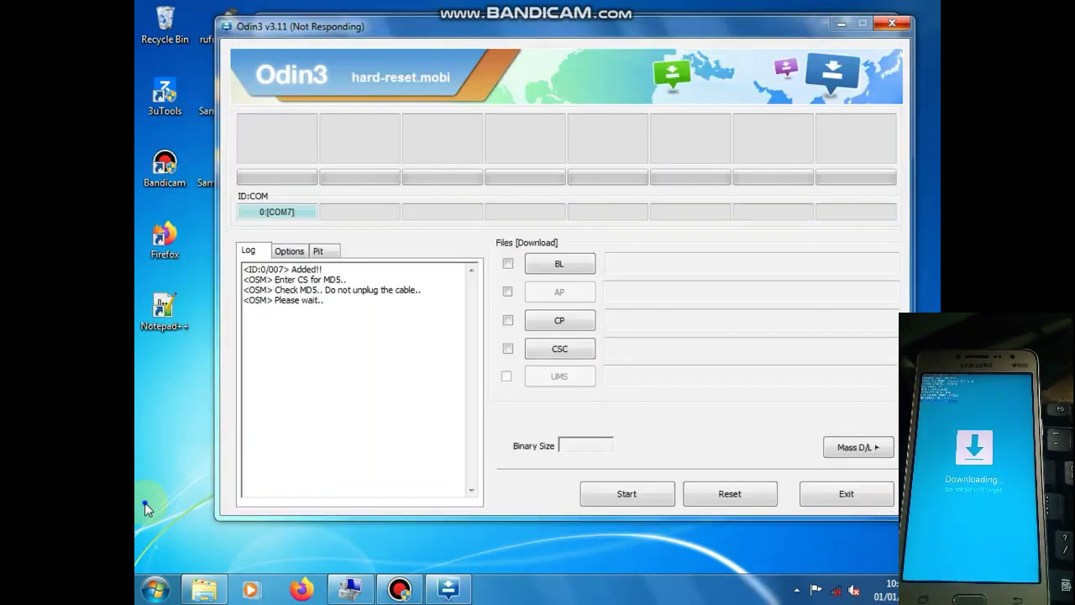
{"action": "right_click", "coordinate": [144, 502]}
{"action": "left_click", "coordinate": [216, 352]}
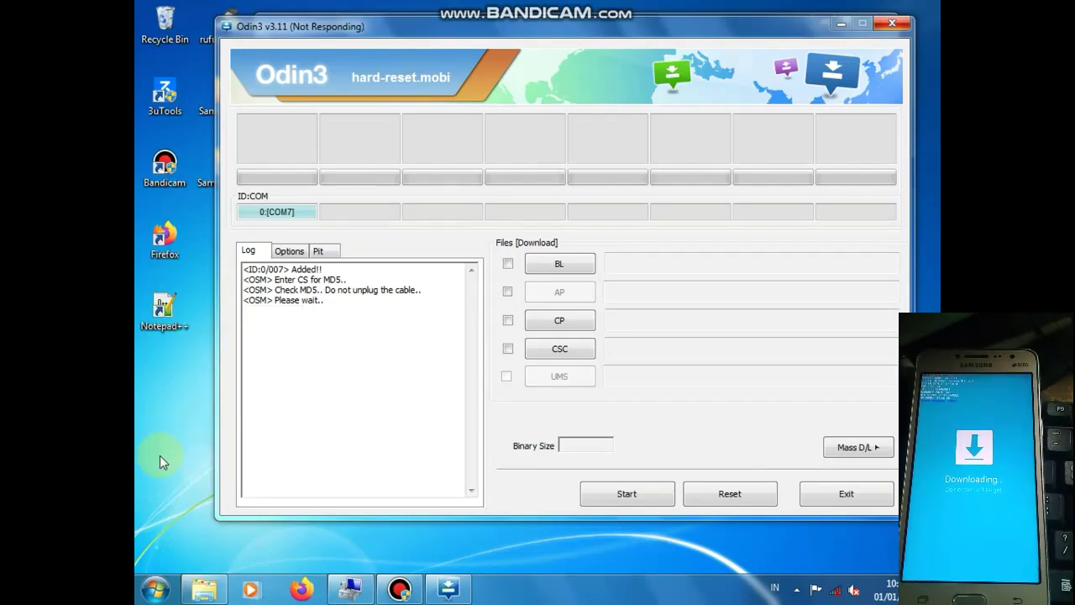
{"action": "right_click", "coordinate": [160, 457]}
{"action": "left_click", "coordinate": [217, 304]}
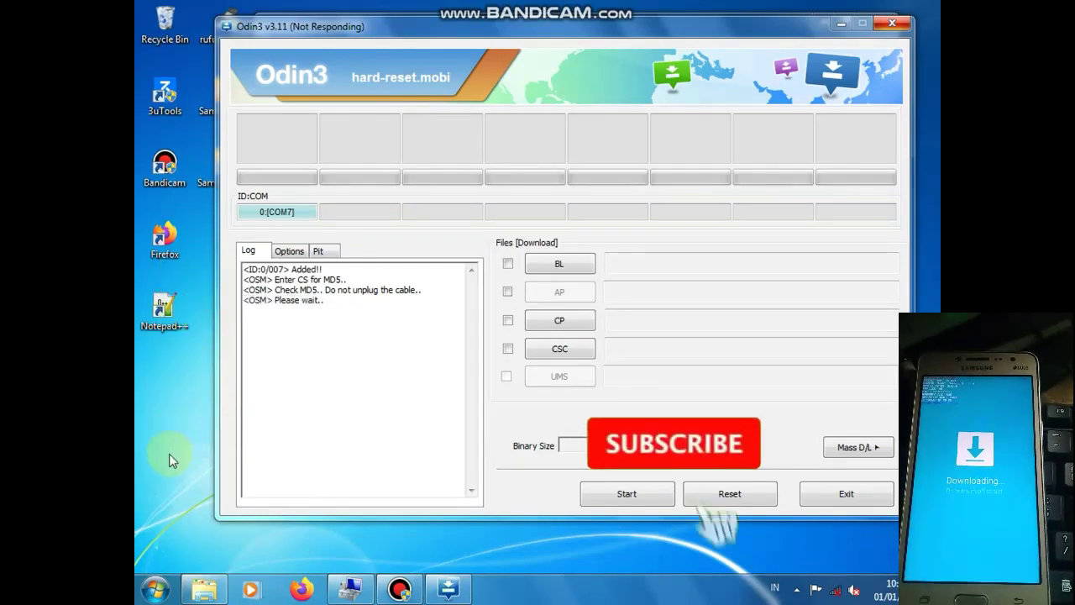
{"action": "right_click", "coordinate": [169, 457]}
{"action": "left_click", "coordinate": [217, 303]}
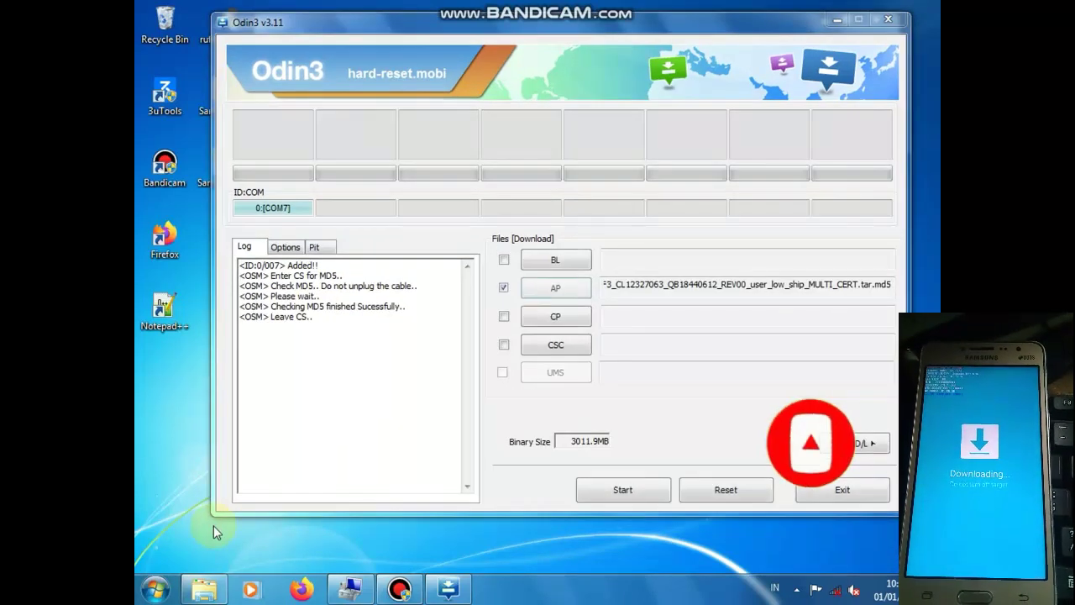
Step: Load the BL_G532GDXS1ARF3 firmware file into the BL slot and close the stray Firefox windows
{"action": "left_click", "coordinate": [577, 264]}
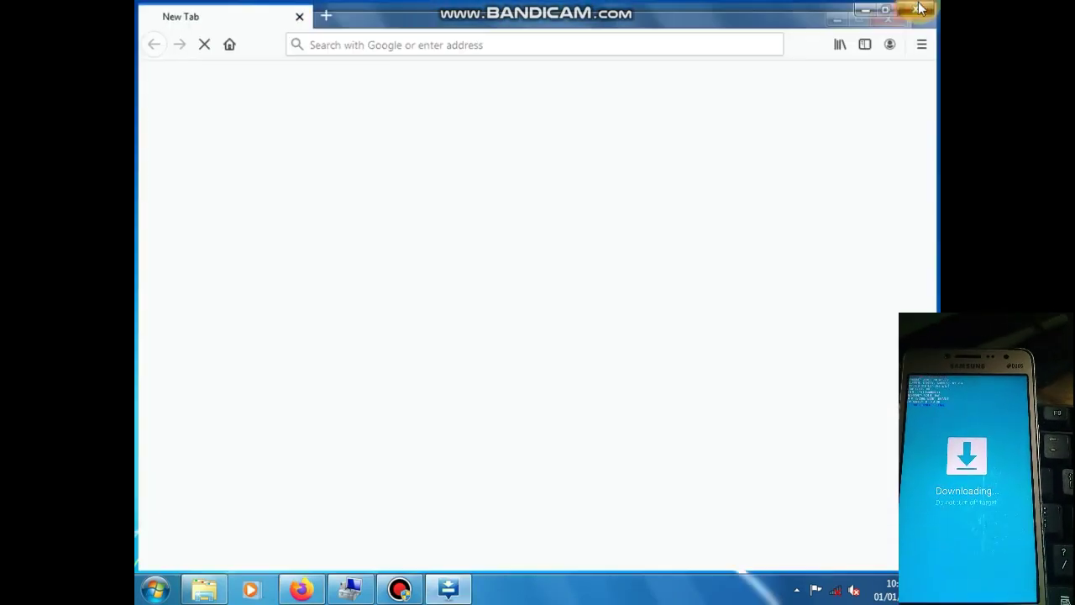
{"action": "left_click", "coordinate": [921, 6]}
{"action": "left_click", "coordinate": [573, 269]}
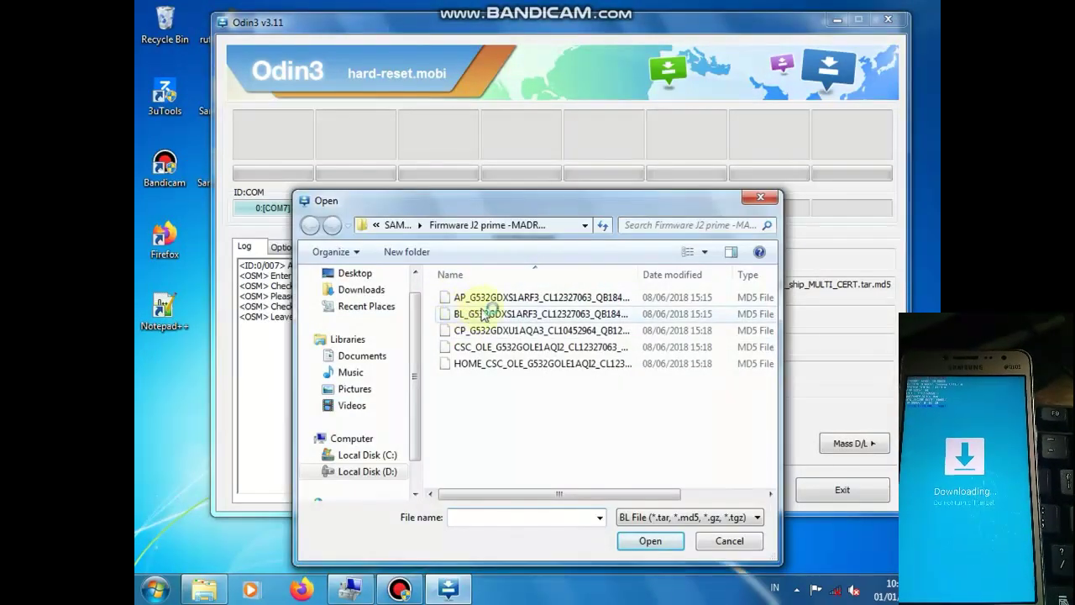
{"action": "left_click", "coordinate": [483, 317]}
{"action": "double_click", "coordinate": [483, 316]}
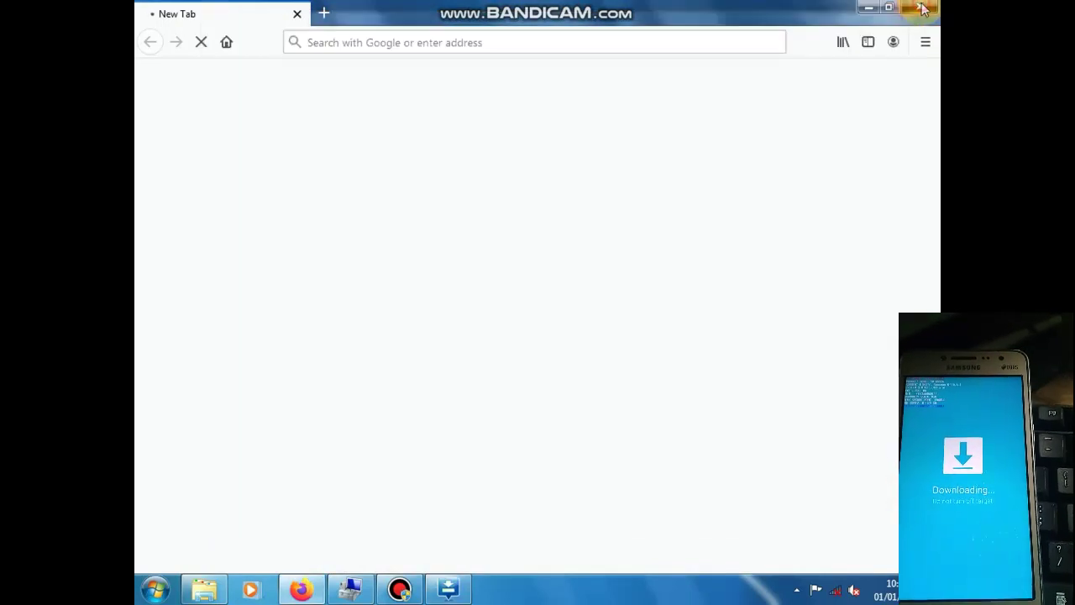
{"action": "left_click", "coordinate": [923, 8]}
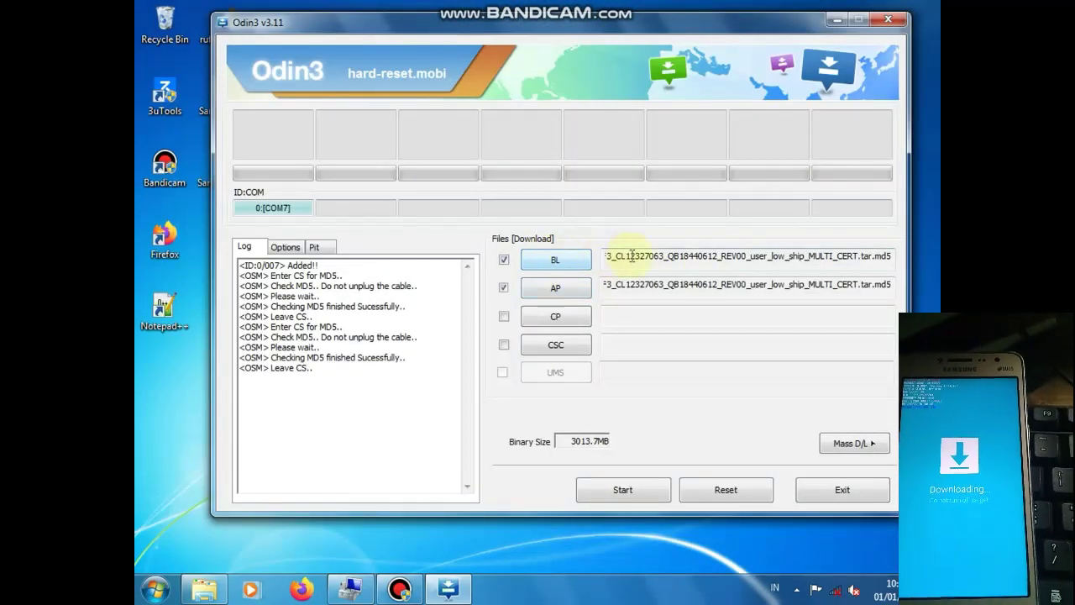
Step: Load the CP_G532GDXU1AQA3 file into the CP slot and the CSC_OLE_G532GOLE1AQI2 file into the CSC slot
{"action": "left_click", "coordinate": [557, 317]}
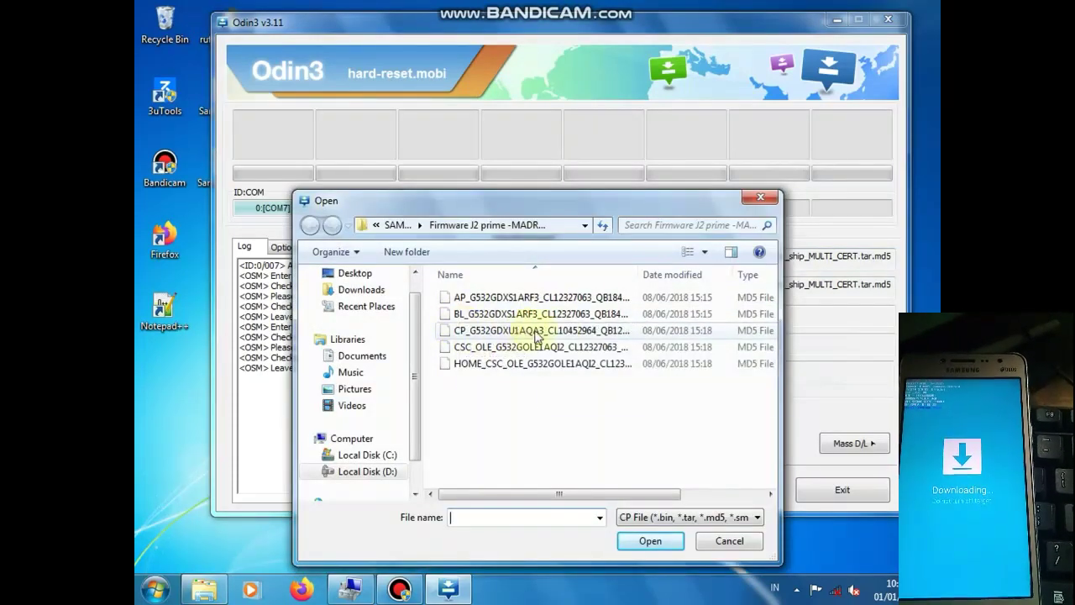
{"action": "double_click", "coordinate": [562, 330]}
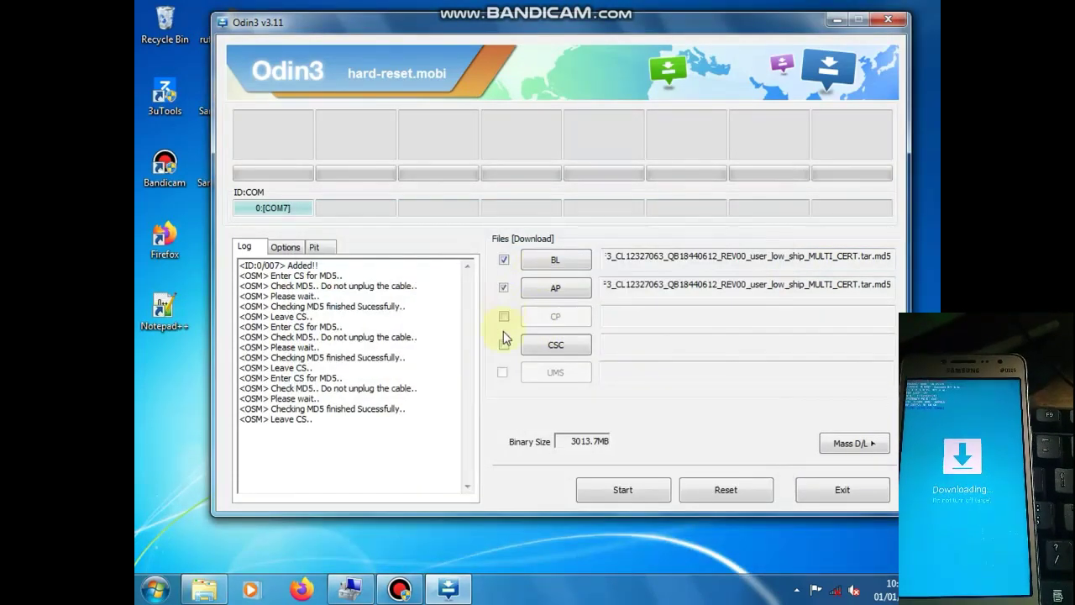
{"action": "left_click", "coordinate": [560, 345]}
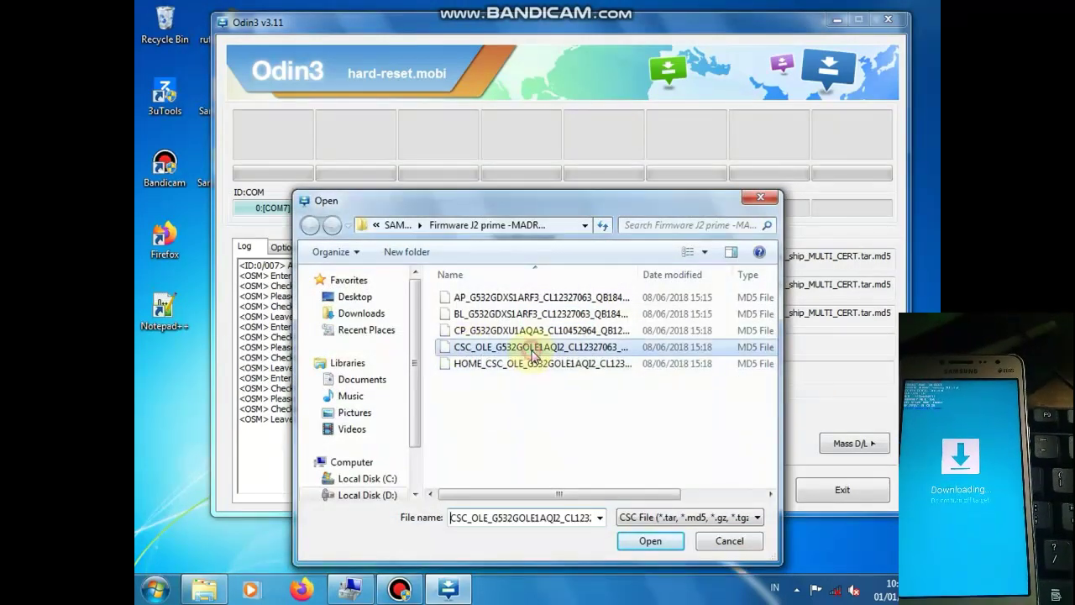
{"action": "double_click", "coordinate": [531, 350]}
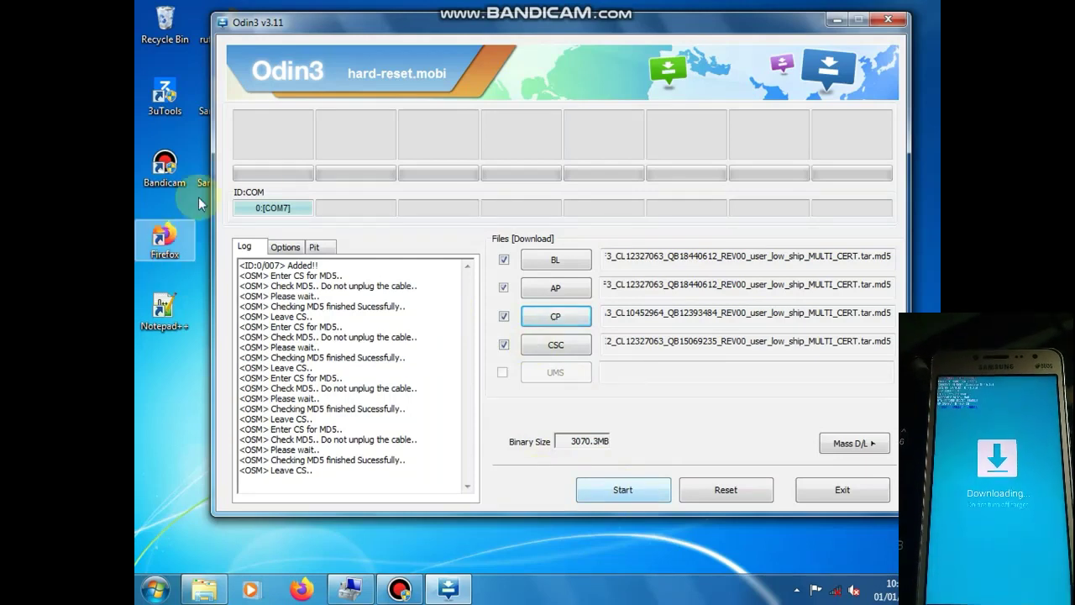
Step: Check the flashing options, return to the log, and start flashing the loaded BL, AP, CP and CSC files to the phone
{"action": "left_click", "coordinate": [284, 248]}
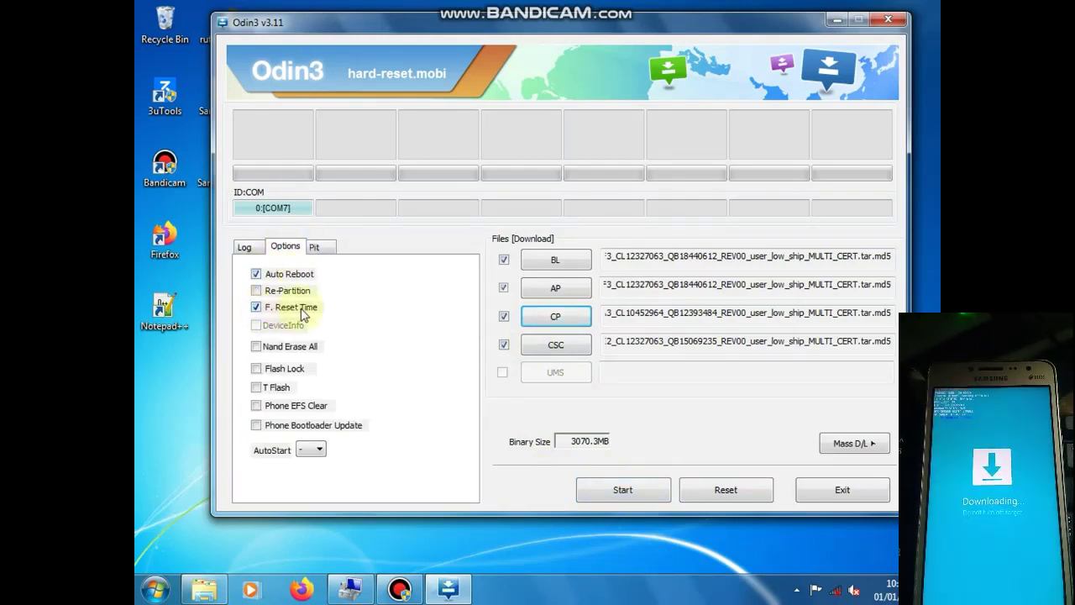
{"action": "left_click", "coordinate": [246, 249]}
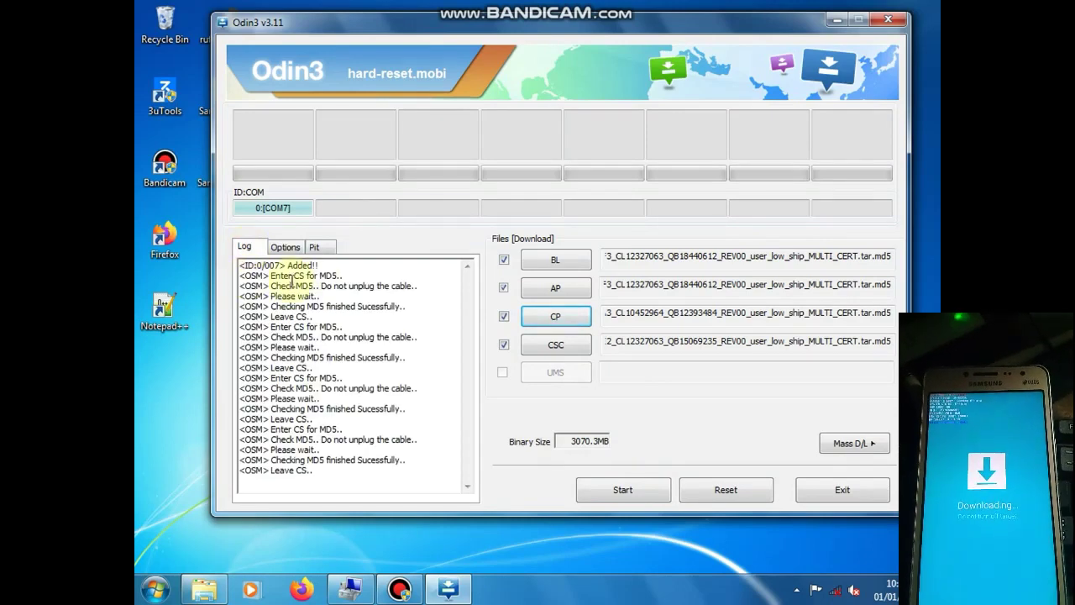
{"action": "left_click", "coordinate": [613, 495]}
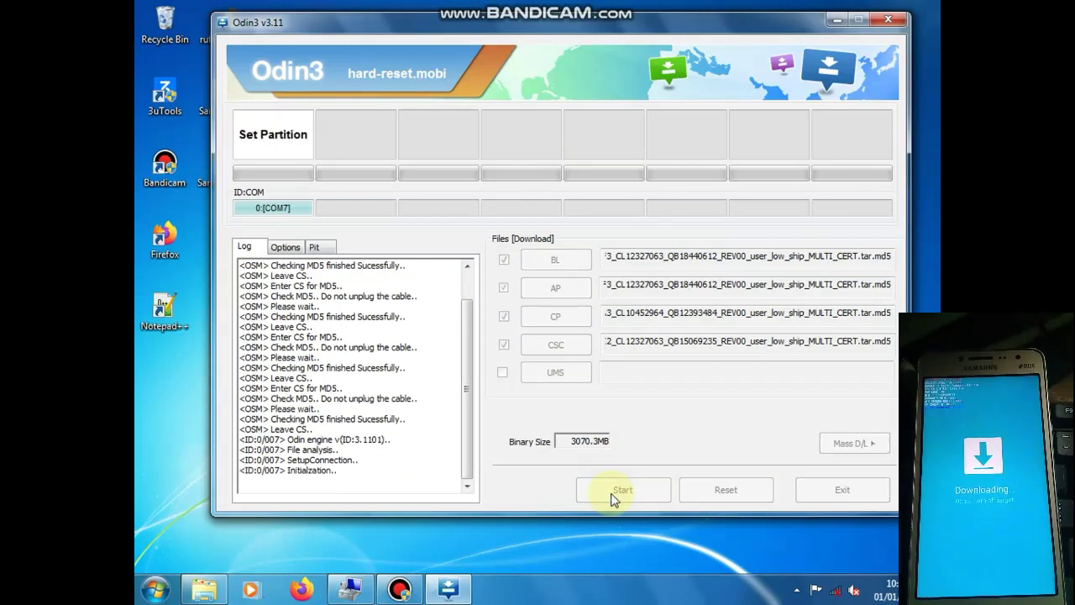